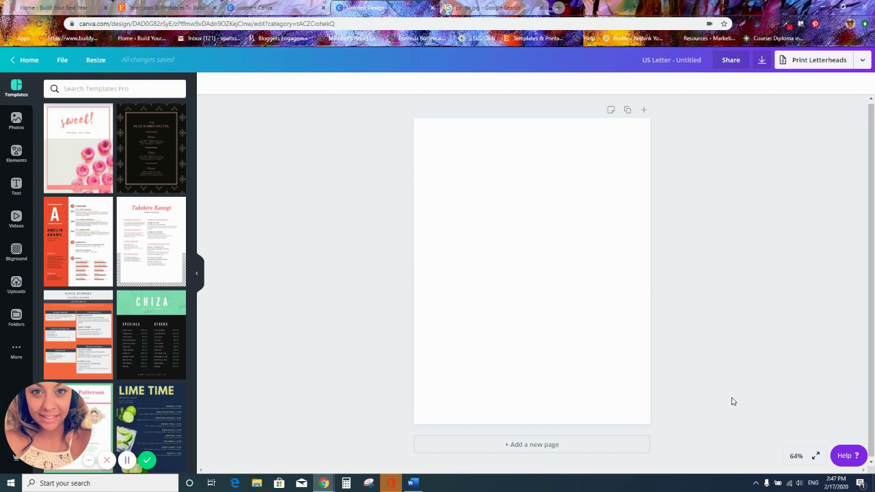
Step: Show the uploaded images and check the Google results for PDF to JPG converters before returning to the blank design
click(19, 289)
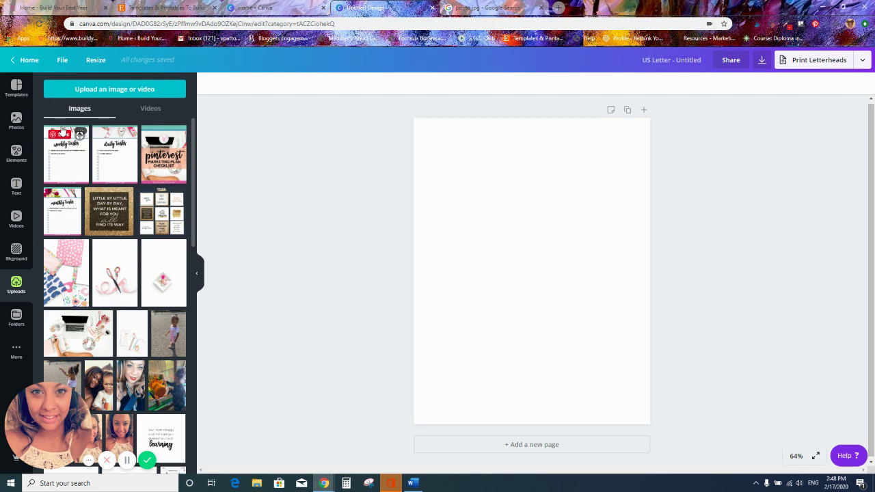
click(480, 8)
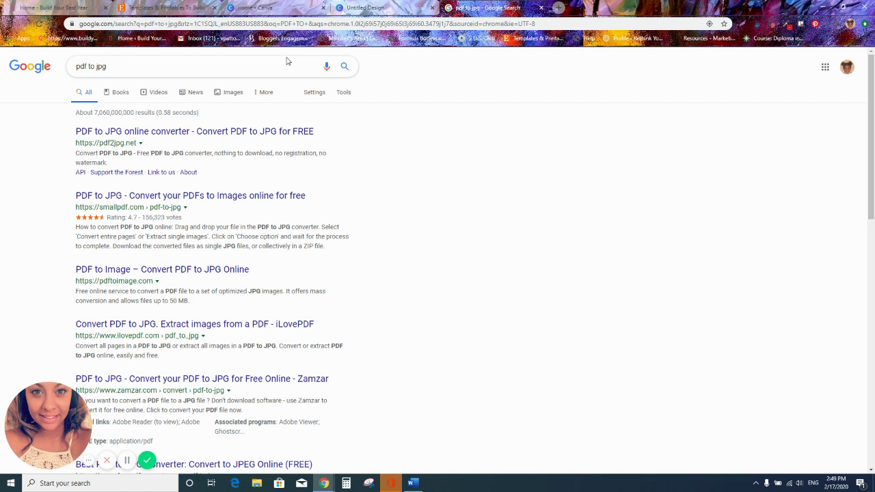
click(363, 6)
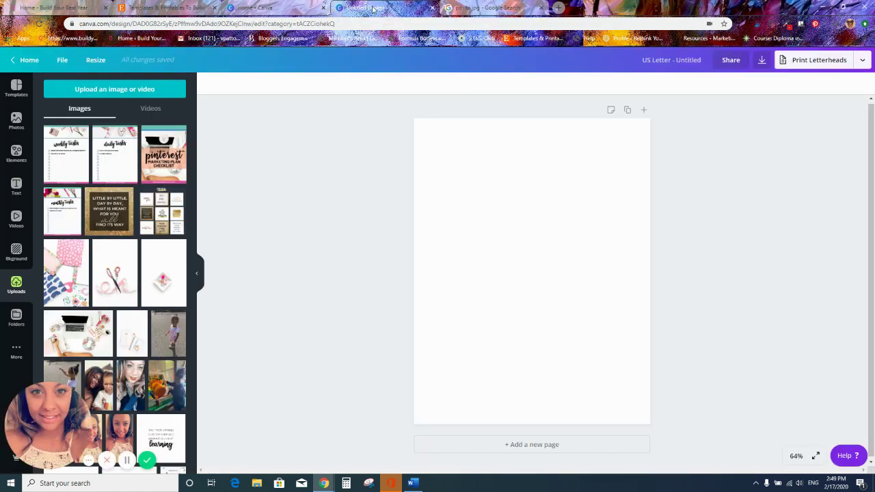
click(470, 7)
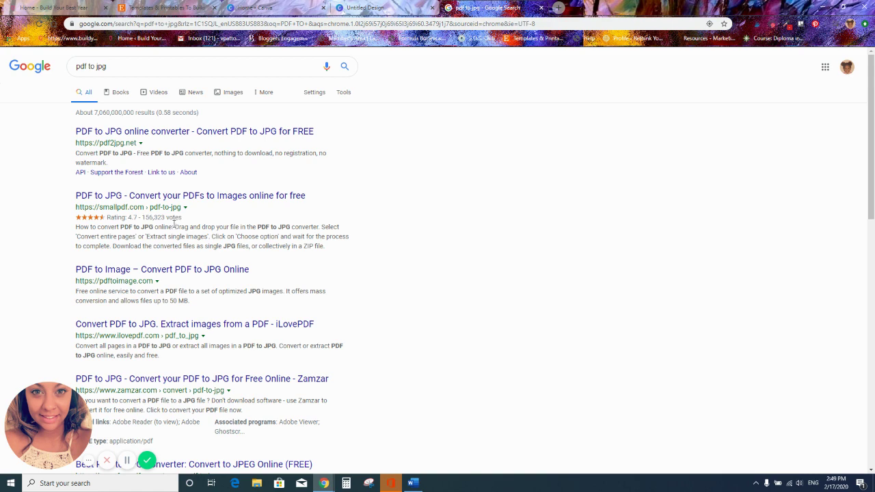
click(359, 7)
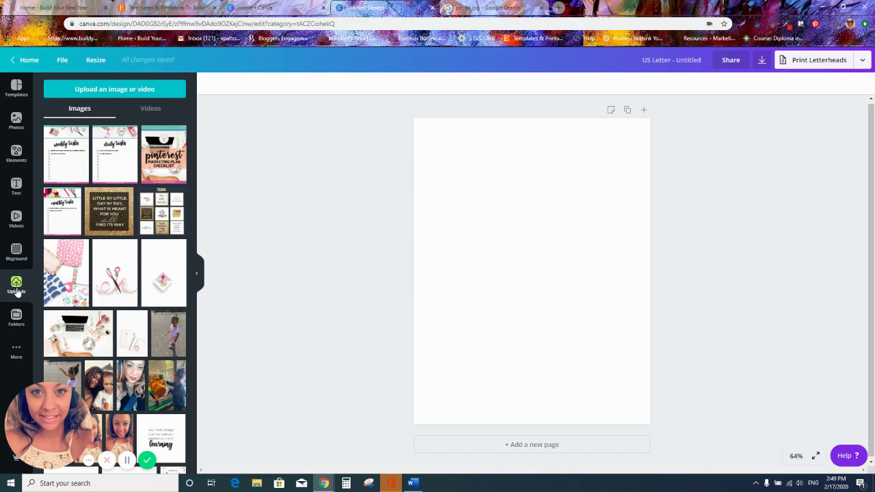
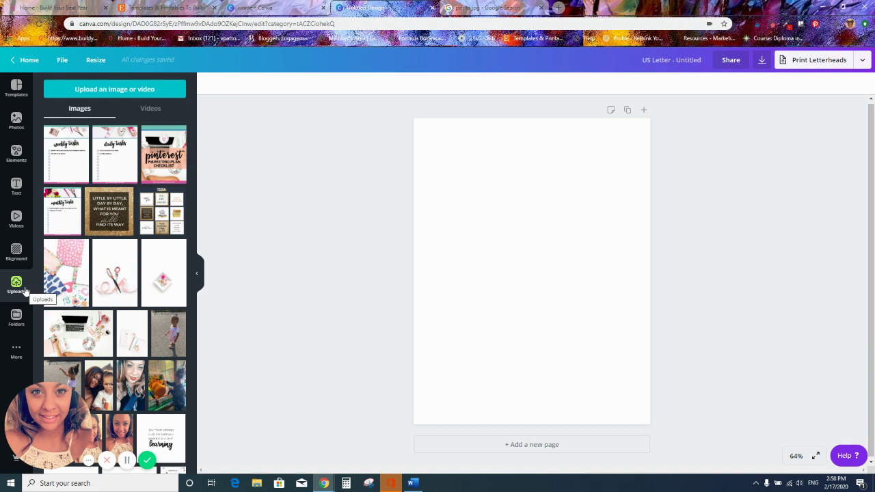
Step: Place the uploaded weekly tasks page on the blank US Letter design and enlarge it to fill the whole page
click(61, 157)
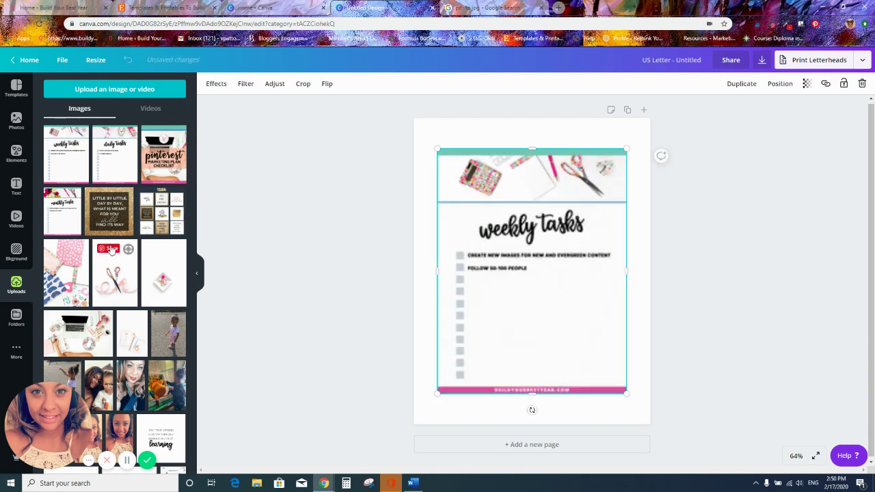
mouse_move(467, 238)
mouse_down()
mouse_move(451, 236)
mouse_move(483, 232)
mouse_move(462, 231)
mouse_up()
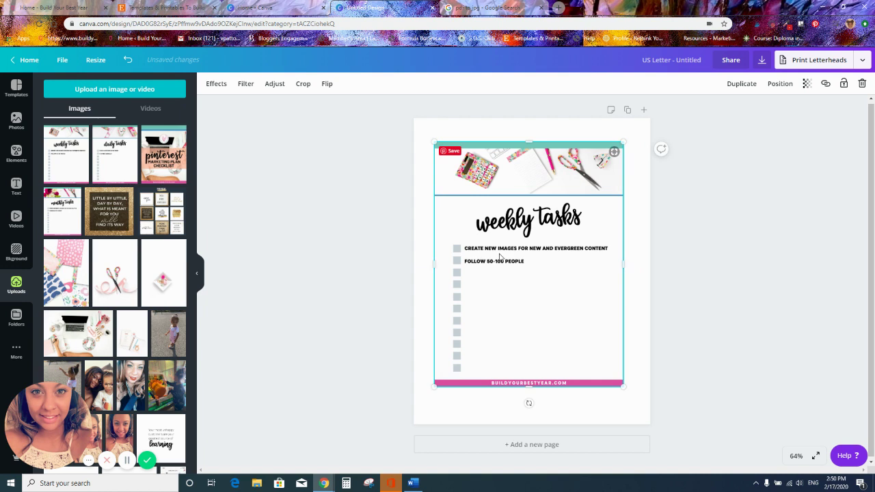
drag(514, 242, 494, 218)
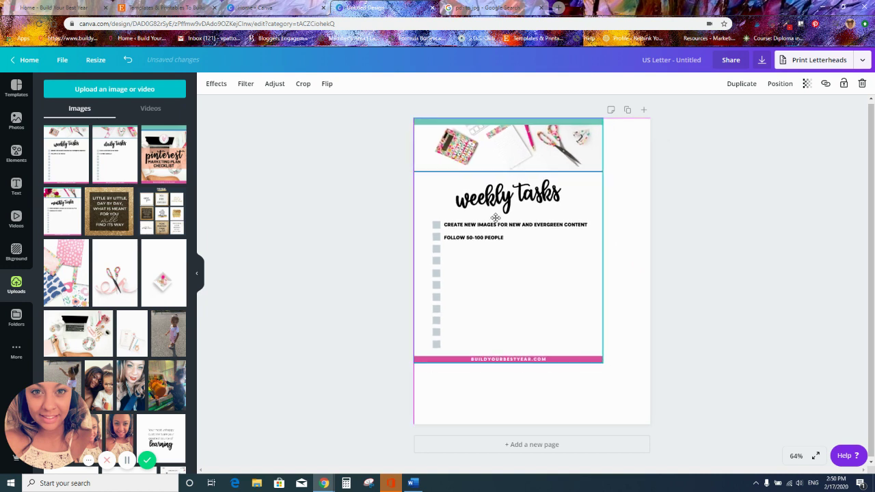
drag(602, 362, 656, 420)
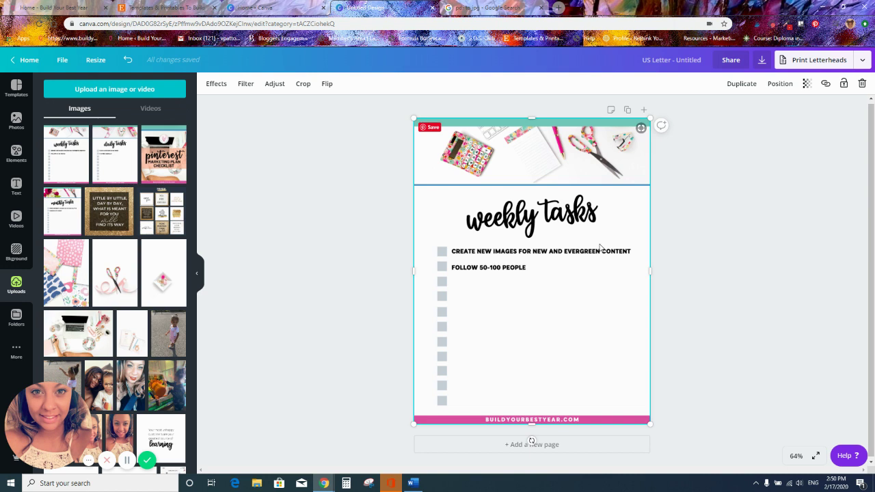
click(723, 242)
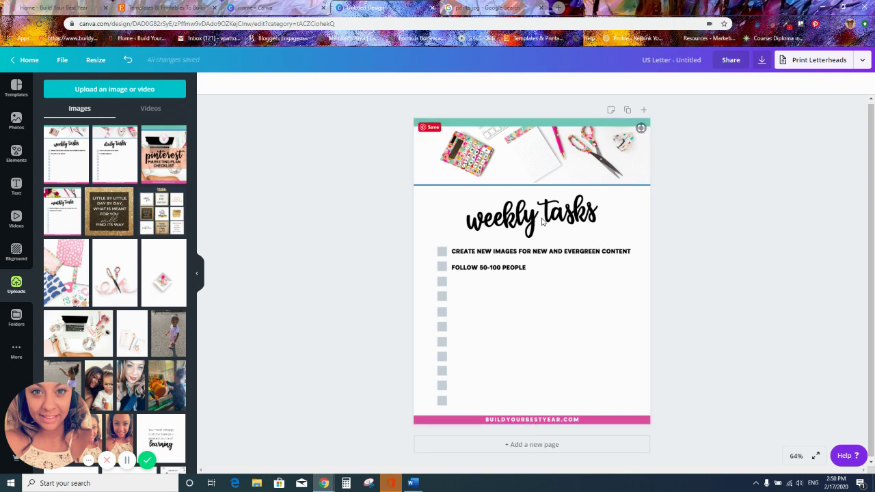
click(503, 229)
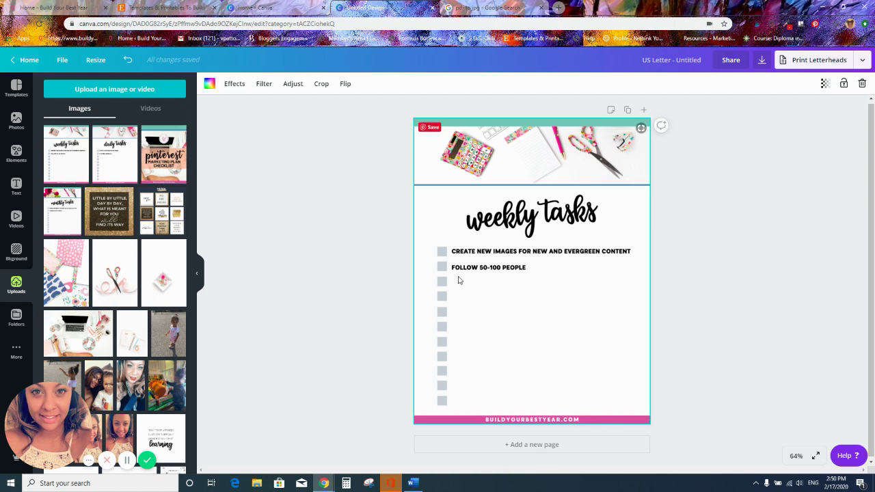
Step: Find the black pencil logo among the uploaded images and place it below the two listed tasks on the page
scroll(143, 327, down, 5)
scroll(144, 326, down, 6)
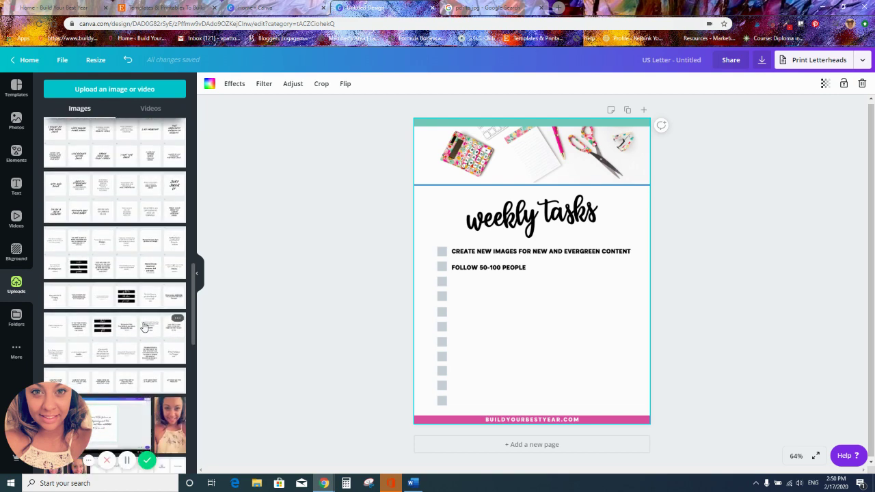
scroll(145, 341, down, 10)
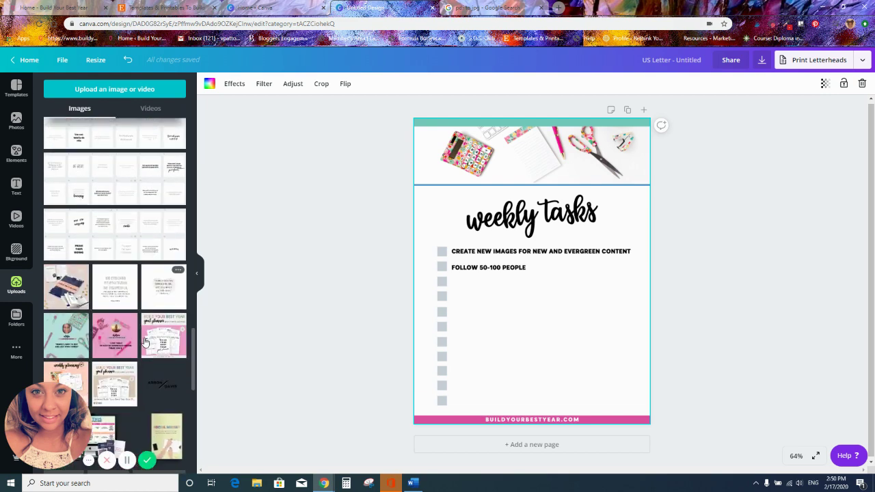
scroll(145, 342, down, 10)
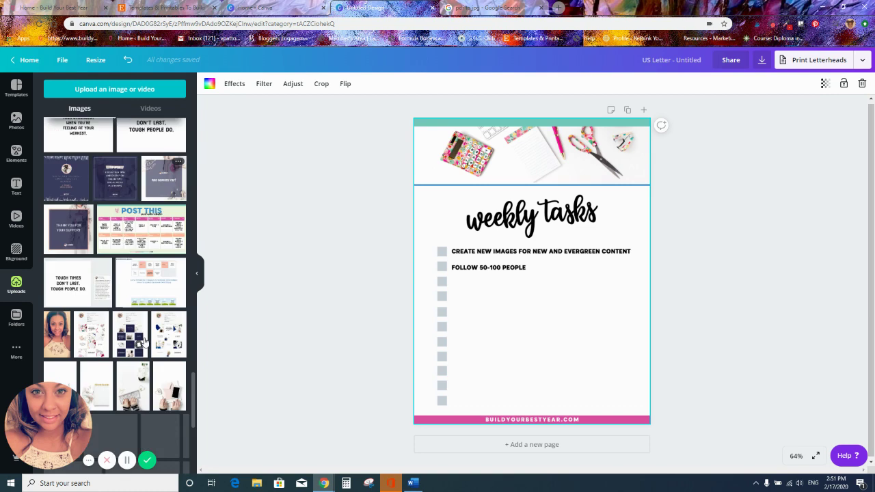
scroll(145, 342, down, 5)
scroll(145, 341, up, 8)
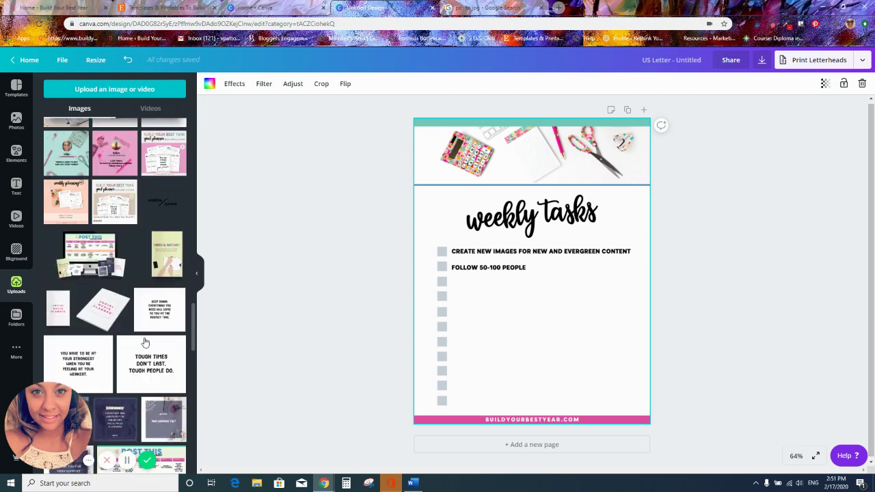
click(163, 208)
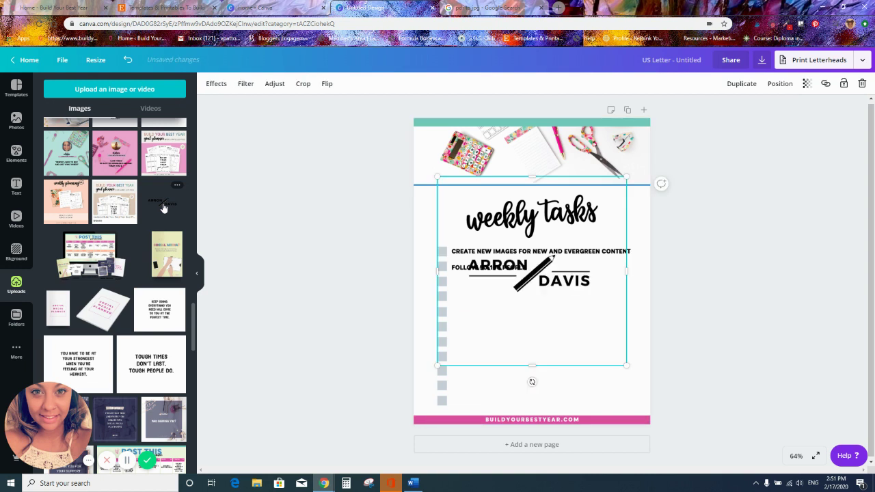
drag(537, 290, 540, 335)
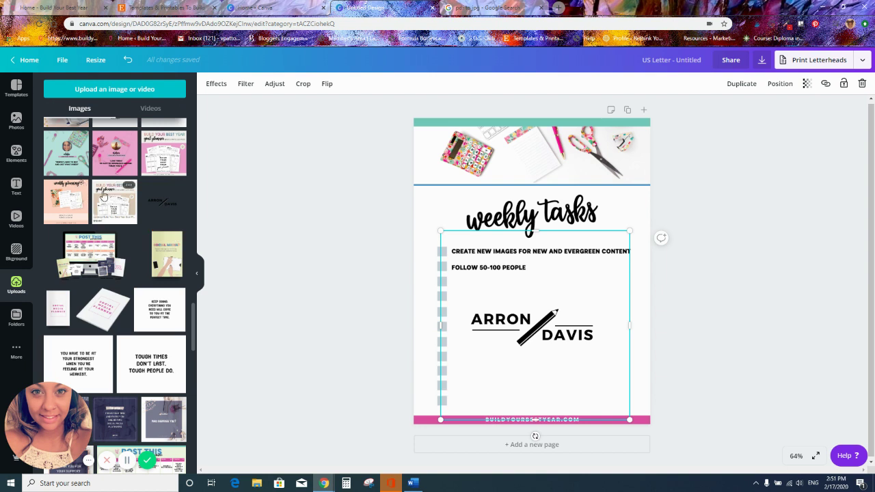
Step: Try the Social Media Planner mockup at a small size in the page's lower-right corner and delete it
click(61, 311)
drag(552, 241, 537, 226)
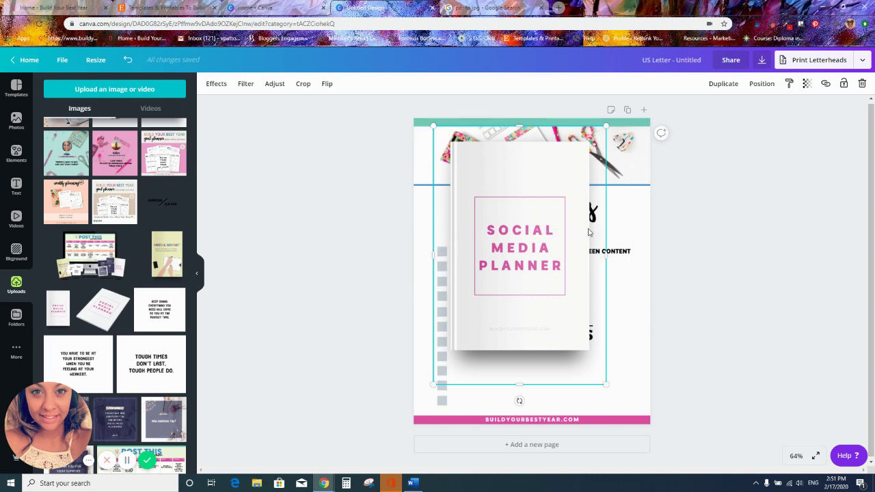
drag(537, 219, 572, 276)
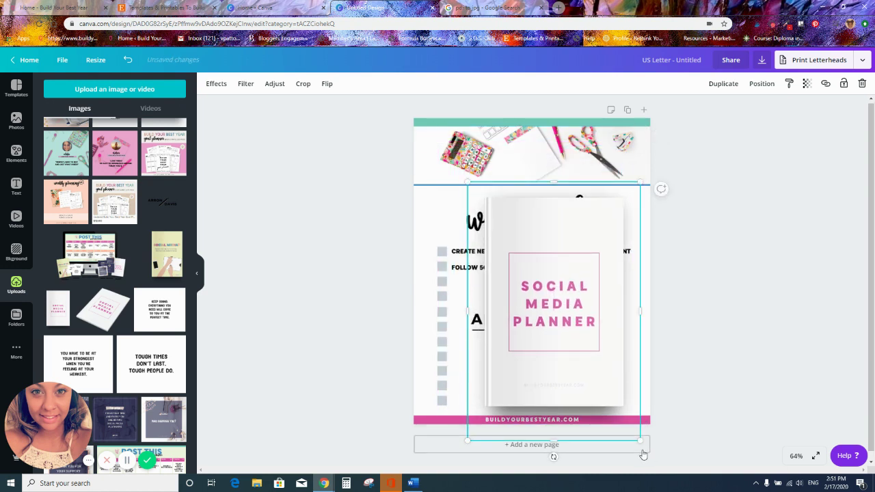
drag(640, 443, 611, 375)
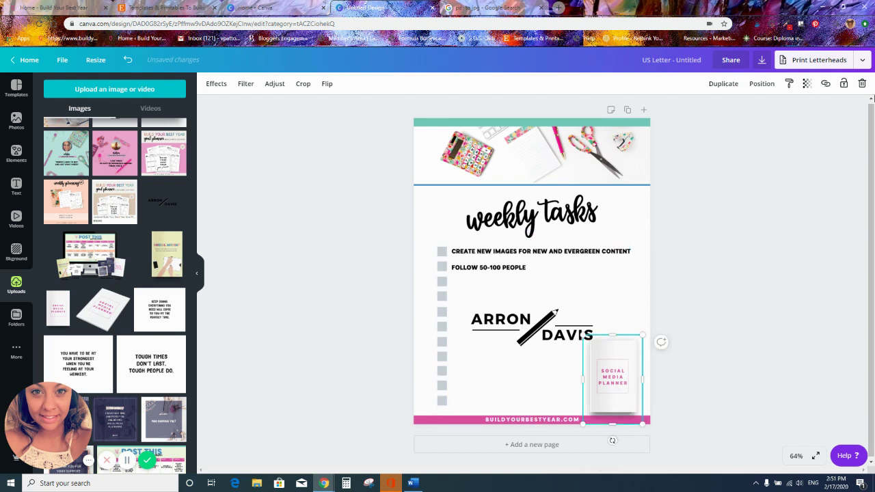
click(860, 84)
Step: Shrink the pencil logo and position it in the page's lower-right corner, just above the pink footer bar
click(534, 348)
mouse_move(629, 417)
mouse_down()
mouse_move(526, 316)
mouse_move(581, 371)
mouse_move(624, 396)
mouse_move(623, 410)
mouse_up()
click(693, 373)
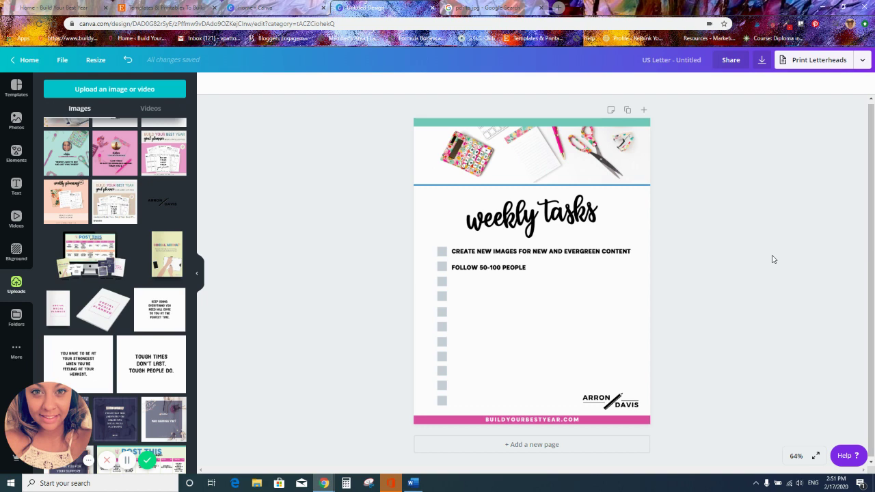
Step: Switch to the BuildYourBestYear shop on Etsy and browse its featured and other template listings
click(157, 7)
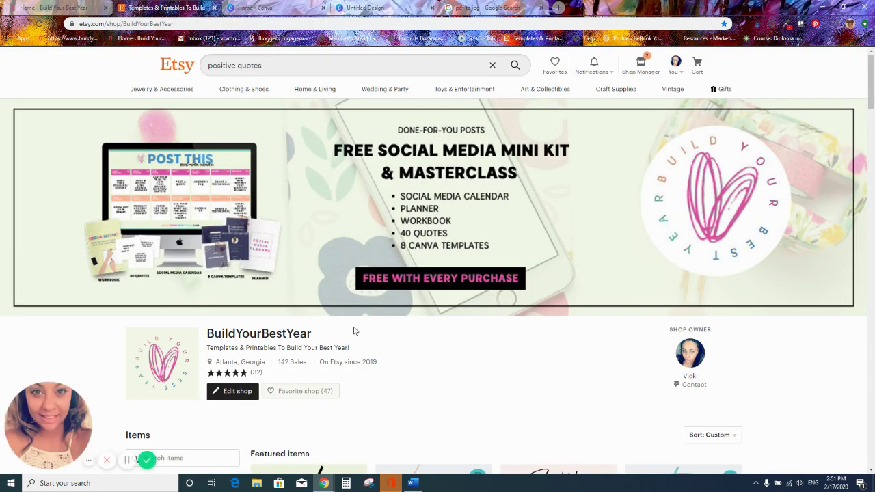
scroll(447, 266, down, 4)
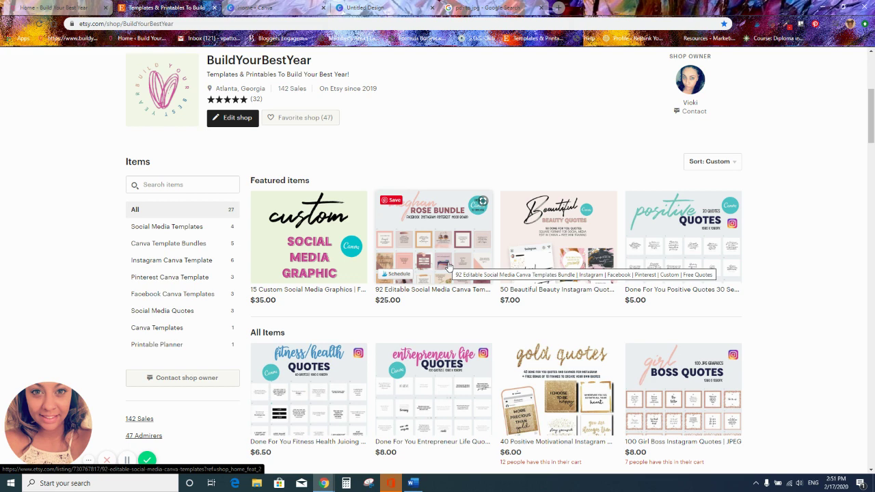
scroll(450, 268, down, 1)
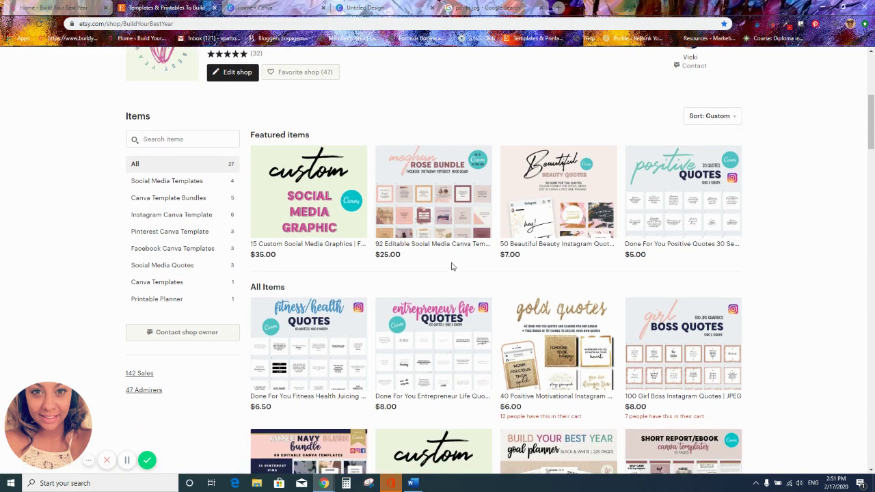
scroll(493, 356, down, 2)
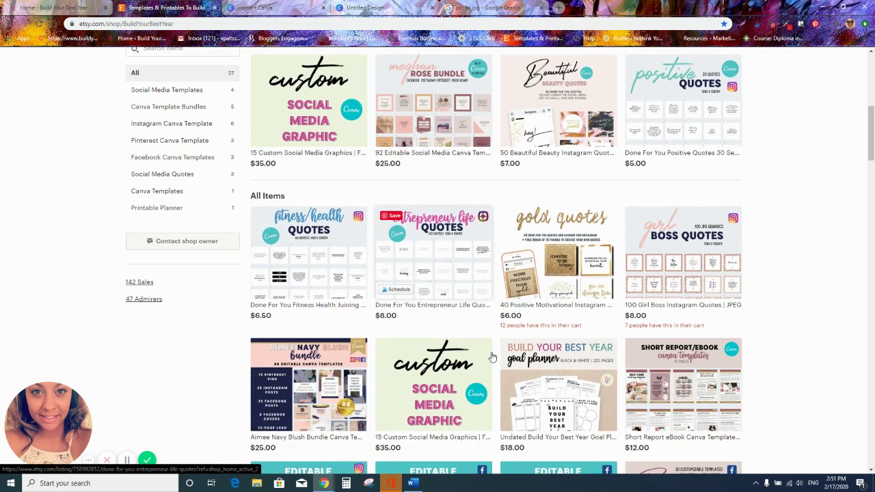
scroll(431, 383, up, 2)
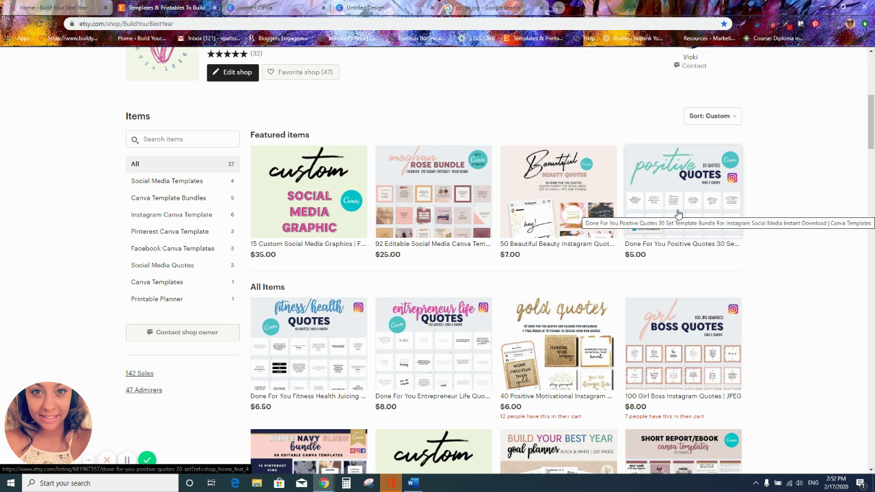
Step: Return to Canva and open the Pinterest Marketing Plan design from the recent designs on the home page
click(362, 7)
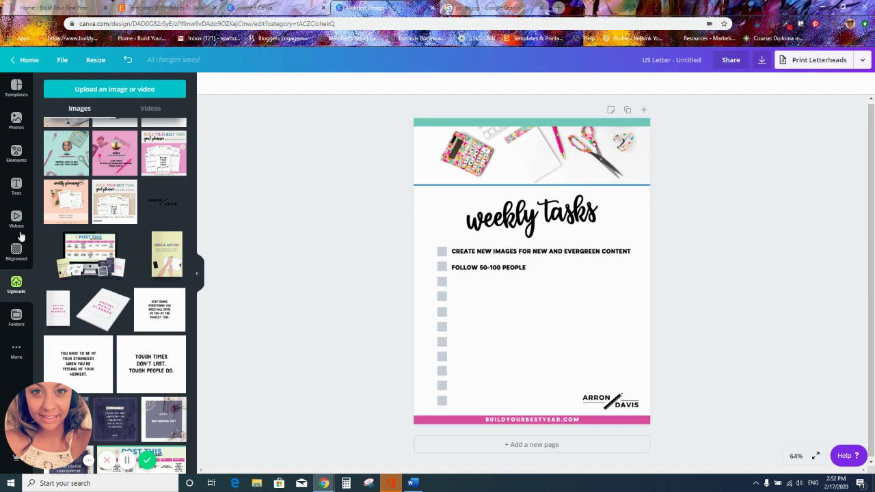
click(275, 7)
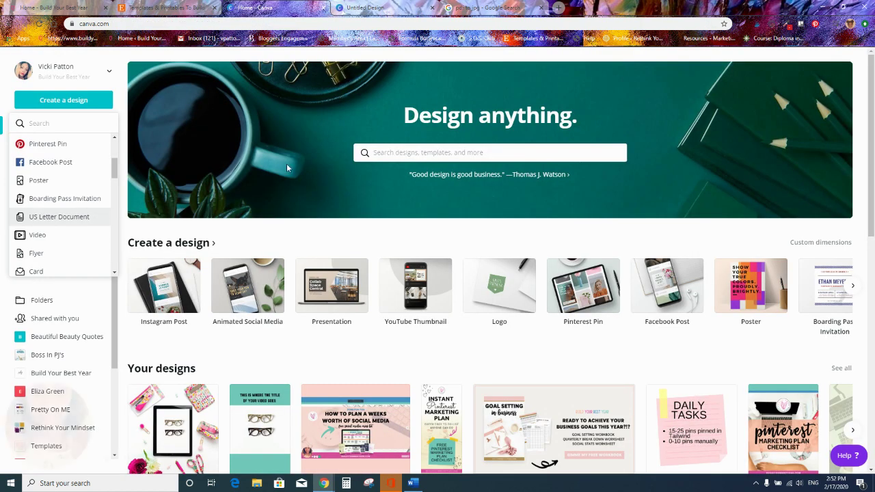
scroll(322, 314, down, 2)
scroll(323, 313, down, 1)
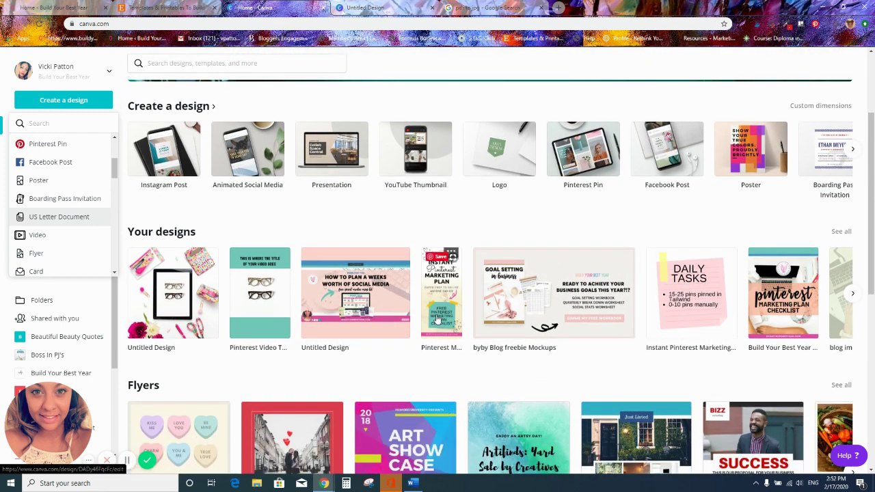
click(439, 432)
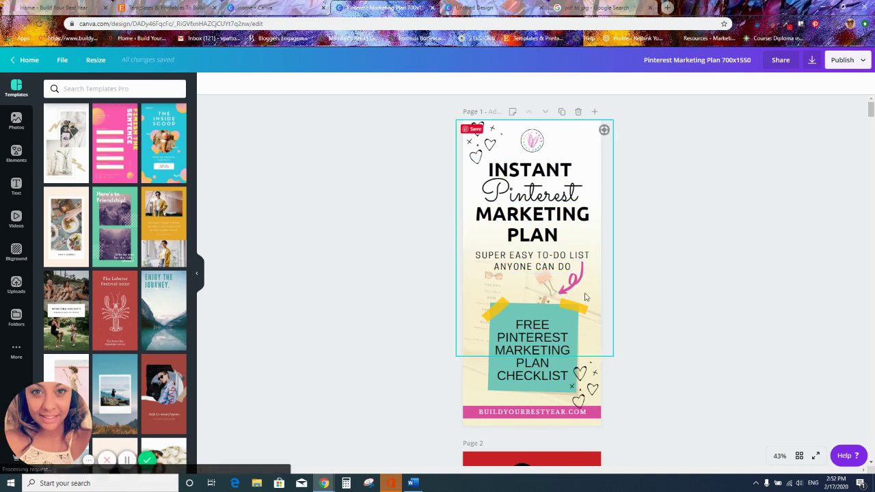
Step: Try moving the INSTANT heading, the MARKETING PLAN heading and the to-do list subtitle to new positions on page 1
click(488, 143)
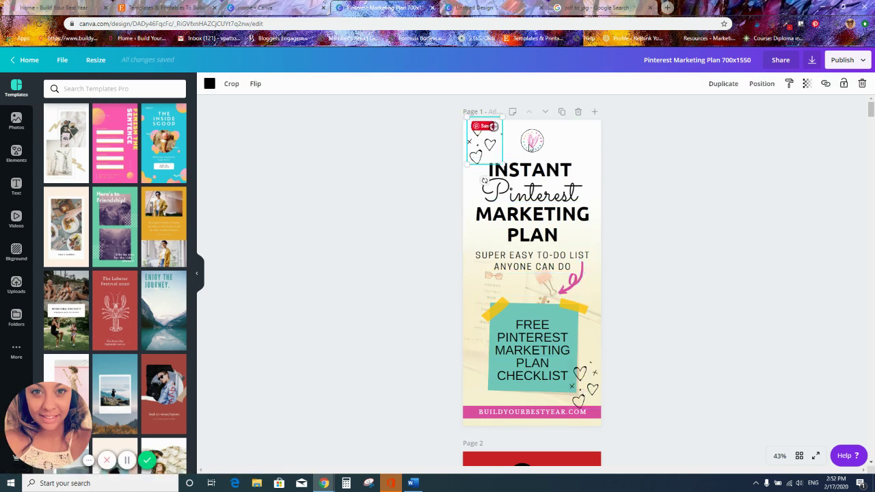
click(533, 142)
drag(538, 168, 578, 162)
drag(510, 219, 447, 258)
drag(513, 273, 519, 217)
double_click(522, 204)
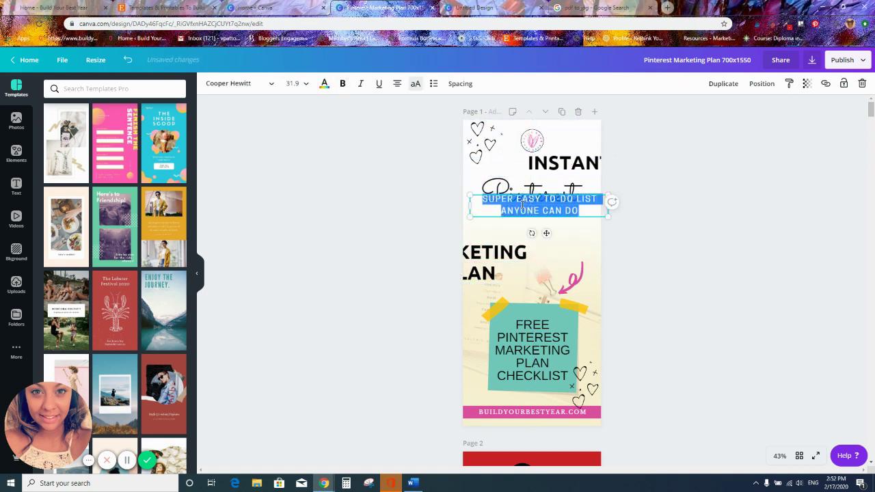
Step: Undo the moves of the two headings and the subtitle on page 1, and deselect the text
click(126, 61)
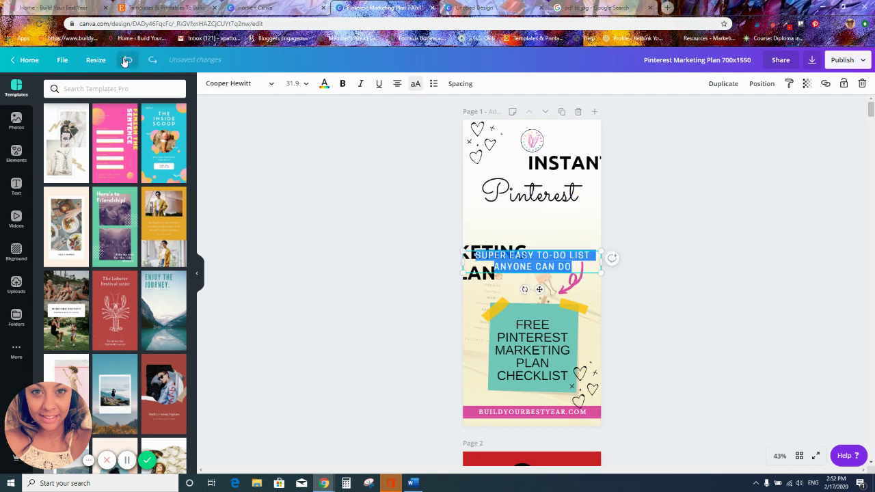
click(125, 60)
click(125, 61)
click(612, 289)
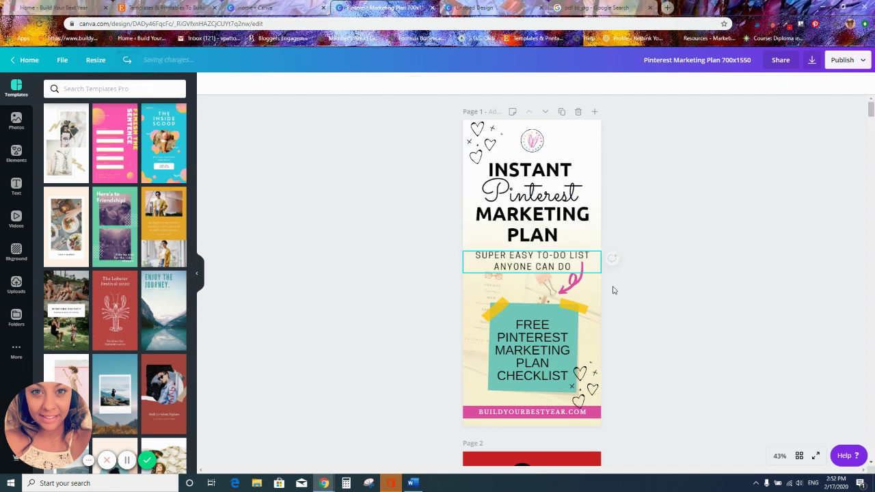
Step: Switch from the weekly tasks design in Canva to the Etsy shop and on to the Build Your Best Year home page
click(498, 6)
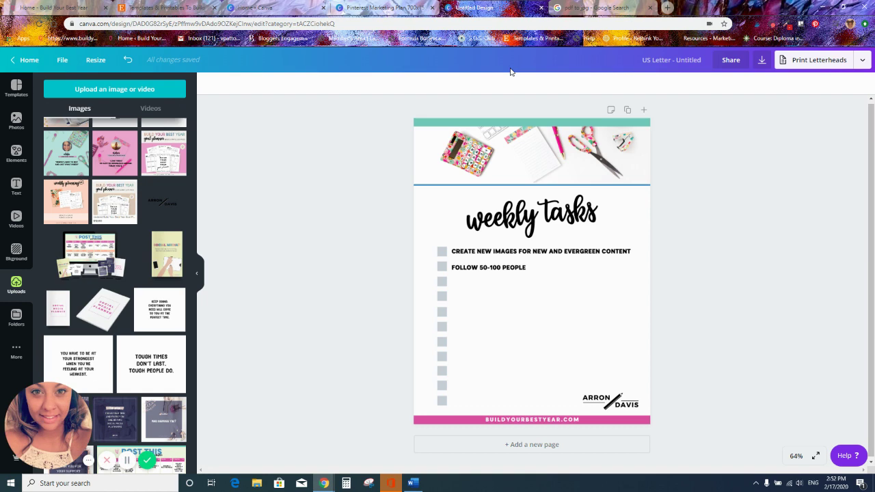
click(171, 8)
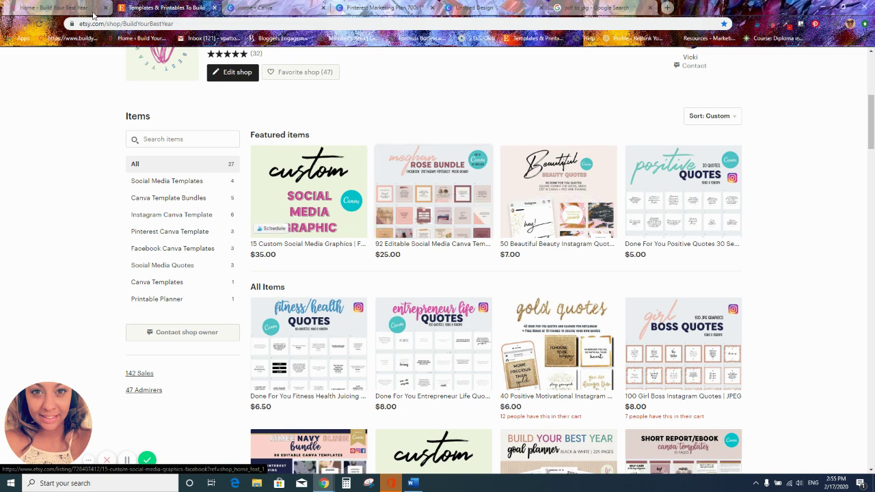
click(67, 7)
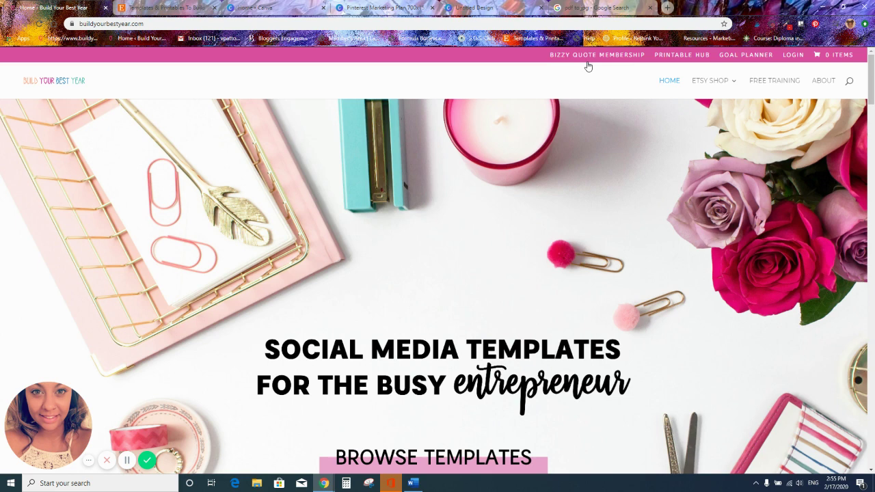
Step: Return to the Etsy shop, open the Short Report eBook Canva Template listing and examine its preview image and details
click(155, 5)
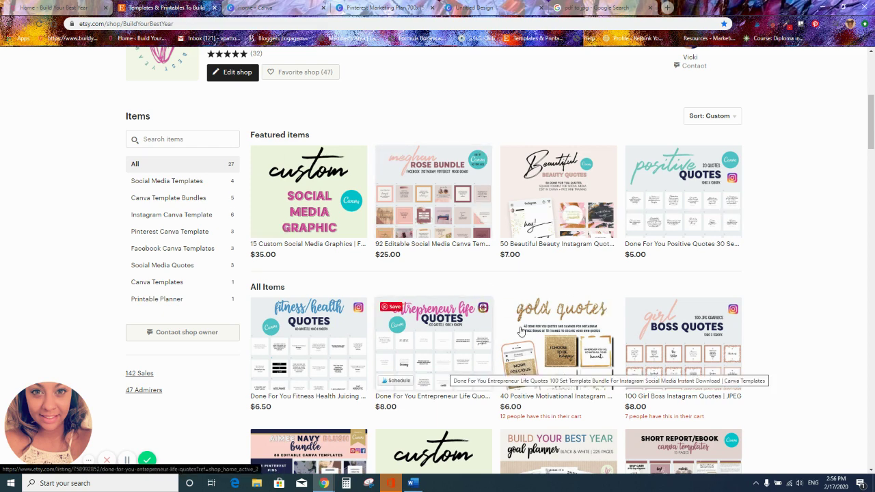
scroll(521, 330, down, 2)
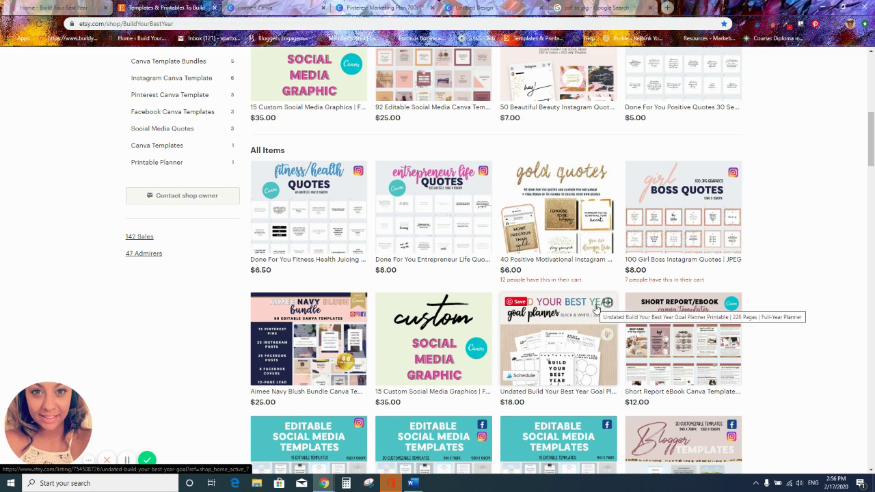
scroll(596, 309, down, 1)
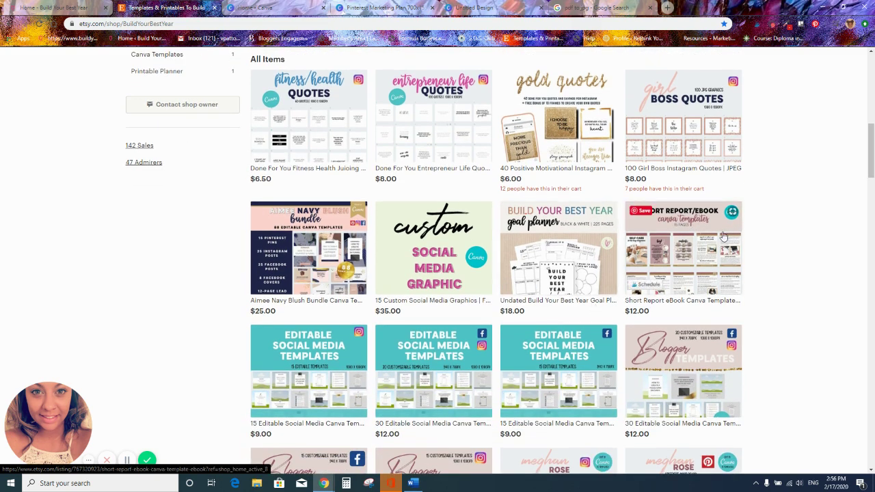
click(701, 279)
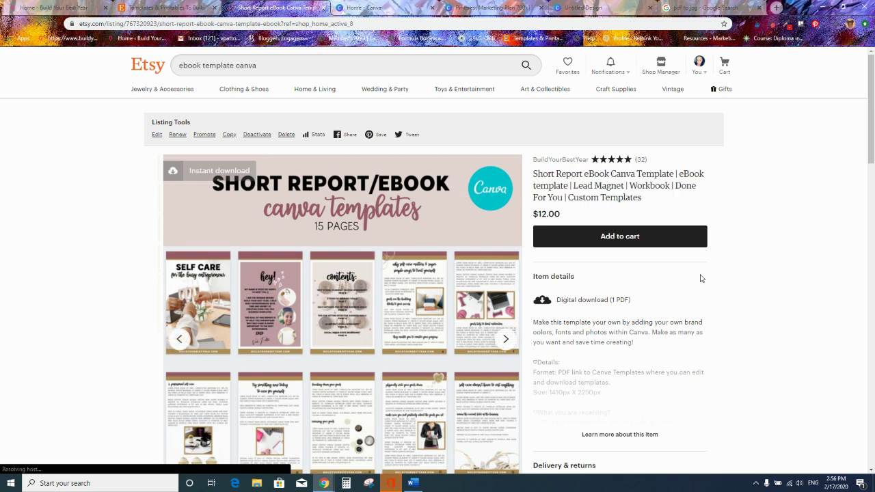
scroll(644, 408, down, 2)
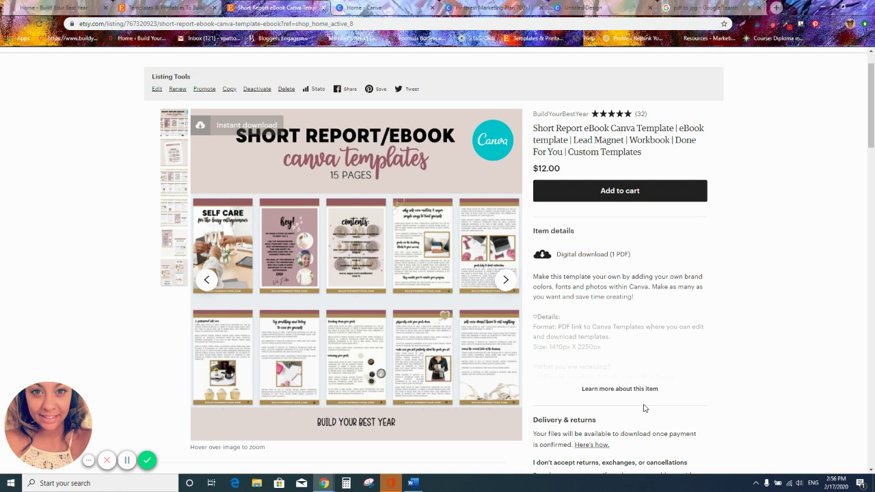
mouse_move(367, 146)
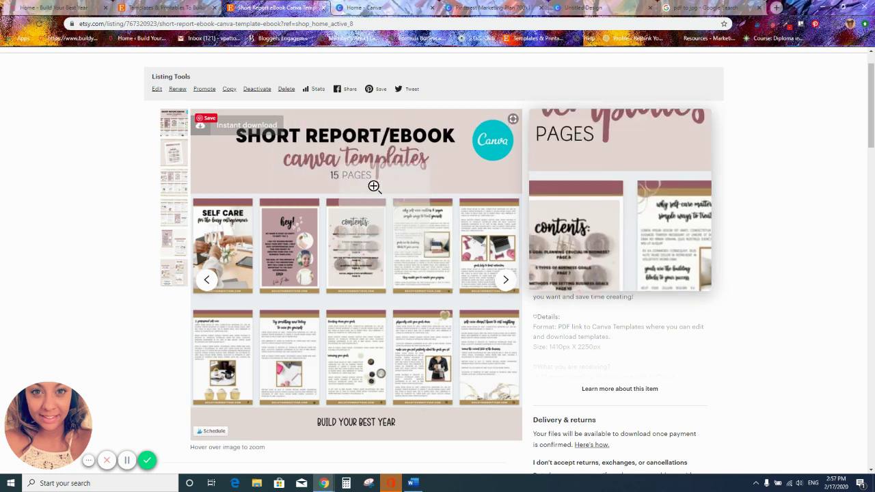
Step: Go back to the Etsy shop and browse the social media, blogger and planner template listings under All Items
click(194, 6)
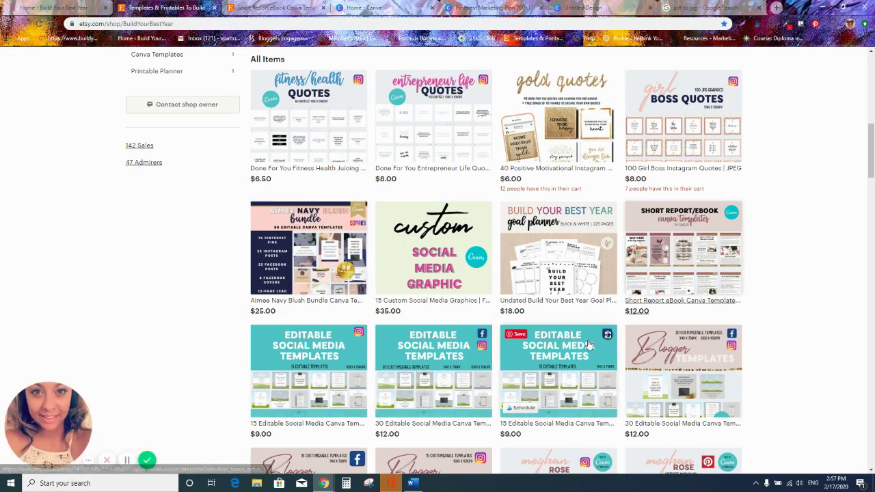
scroll(520, 355, down, 2)
scroll(587, 344, down, 1)
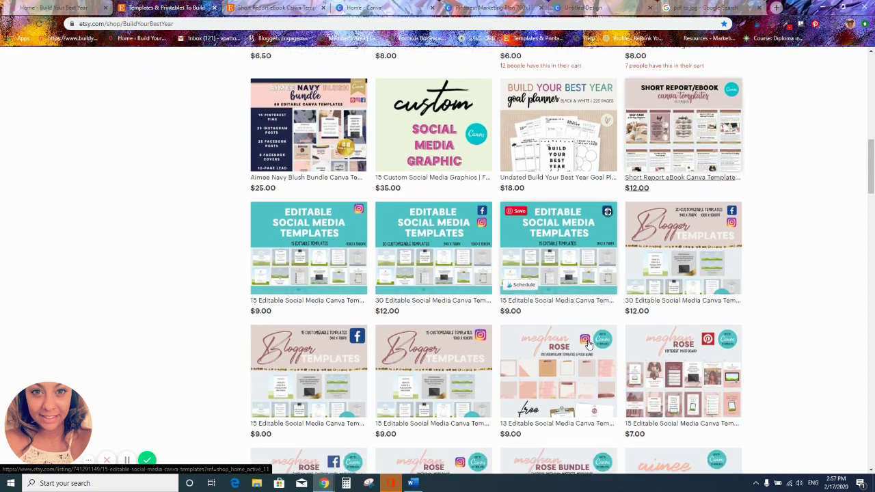
scroll(588, 344, up, 2)
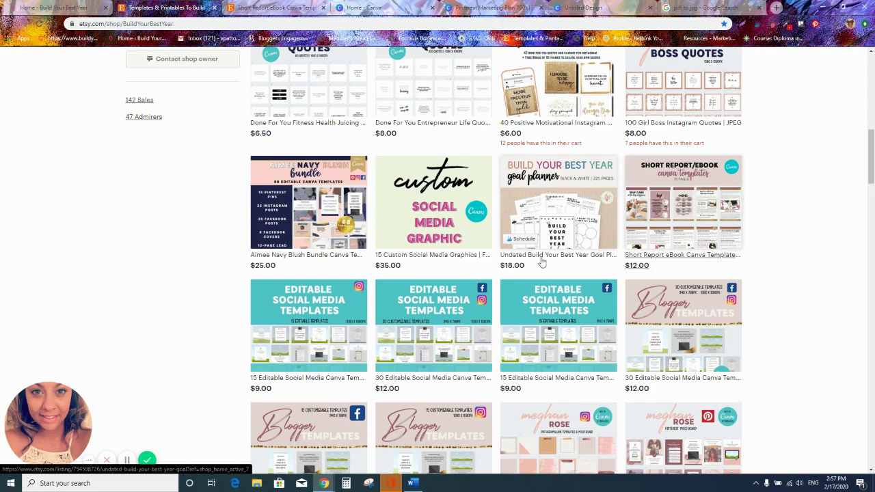
scroll(555, 272, down, 2)
scroll(555, 272, down, 3)
scroll(555, 272, up, 6)
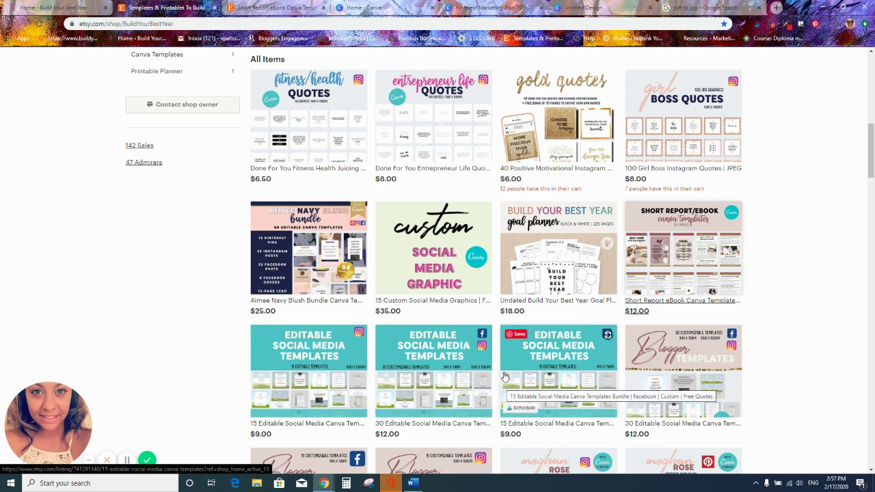
scroll(505, 375, down, 2)
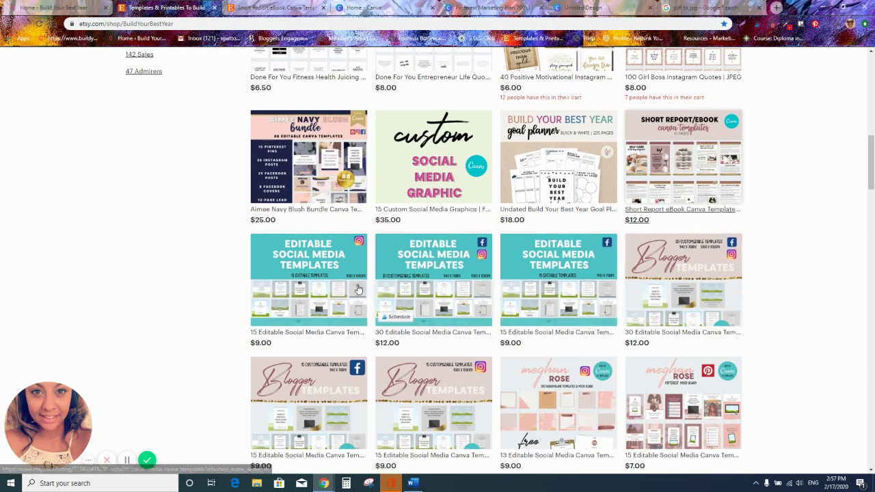
Step: Open the Facebook listing for 15 Editable Social Media Canva Templates and read its full item description
click(584, 318)
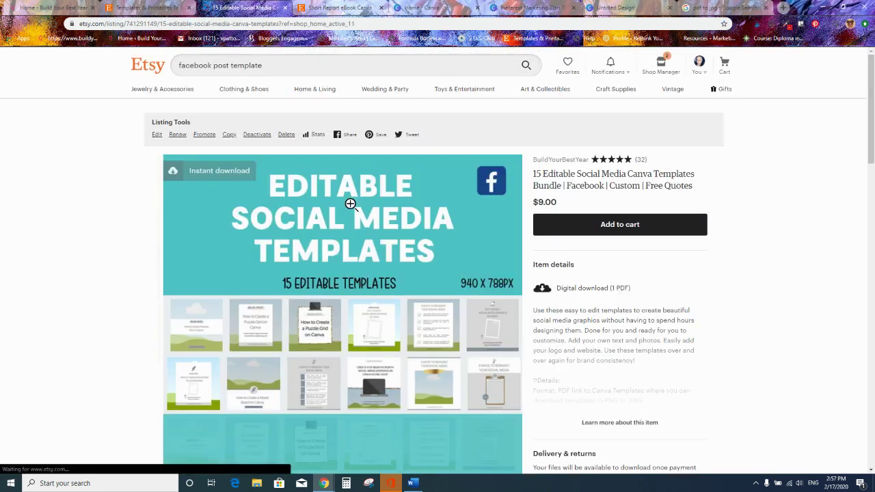
scroll(349, 201, down, 2)
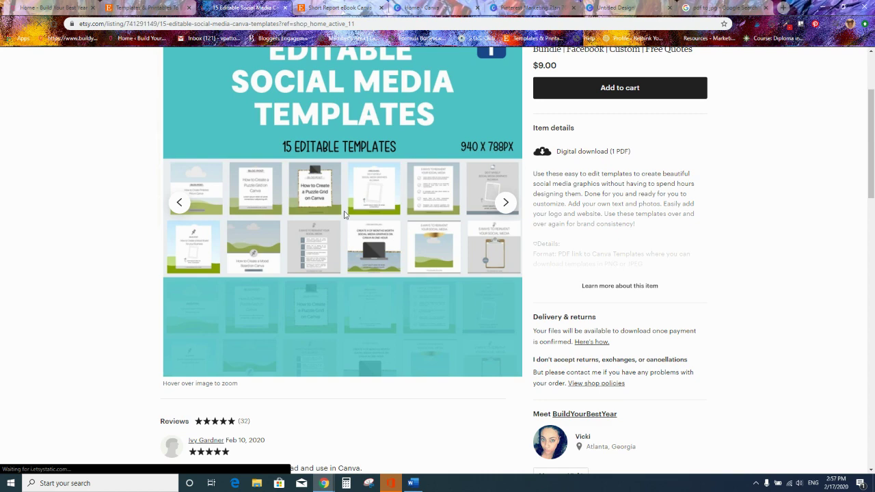
click(154, 7)
scroll(572, 302, down, 1)
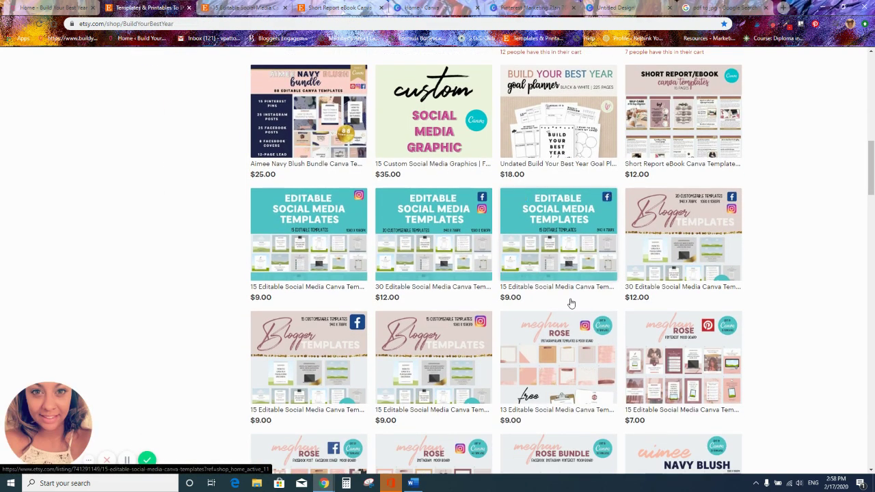
click(254, 6)
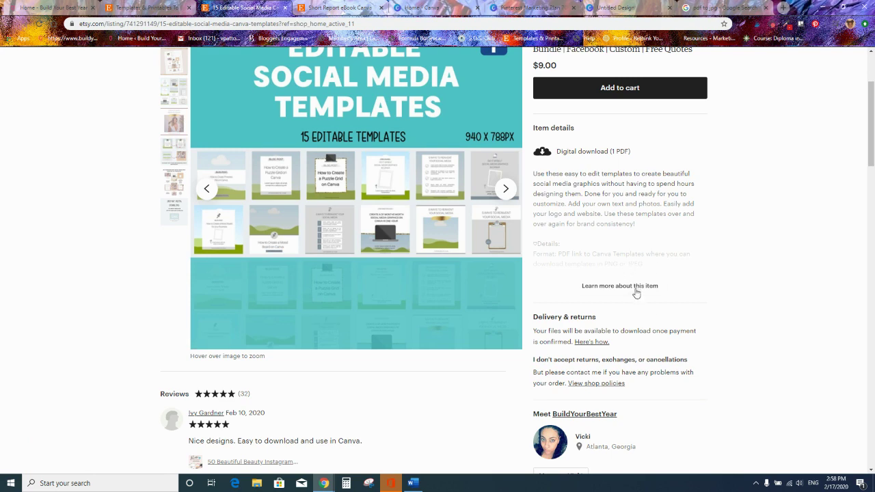
click(635, 290)
scroll(610, 261, down, 1)
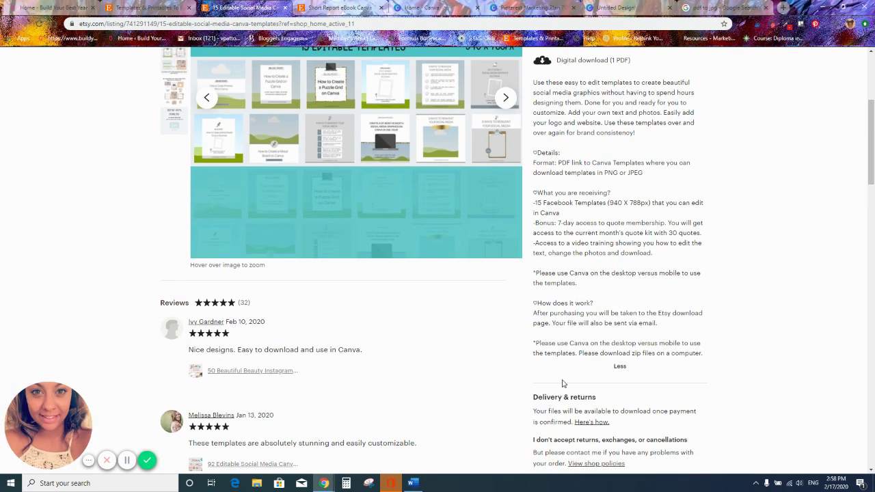
scroll(564, 383, down, 1)
scroll(560, 361, up, 5)
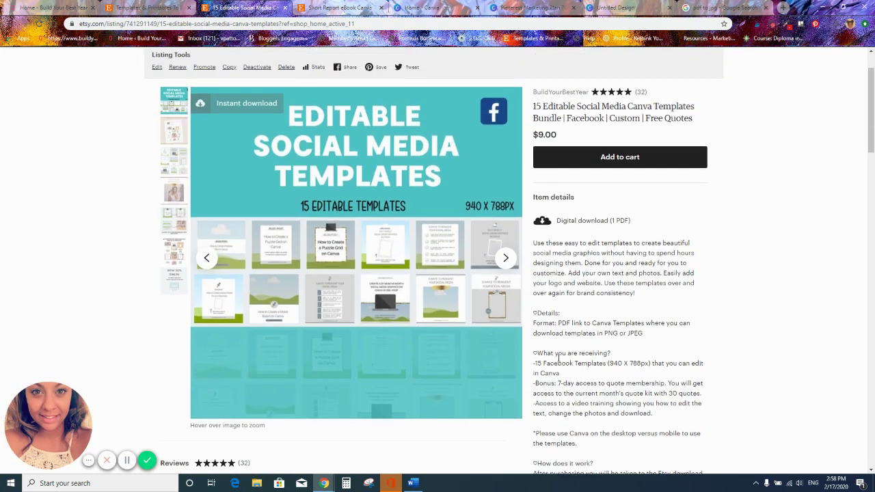
scroll(560, 356, up, 2)
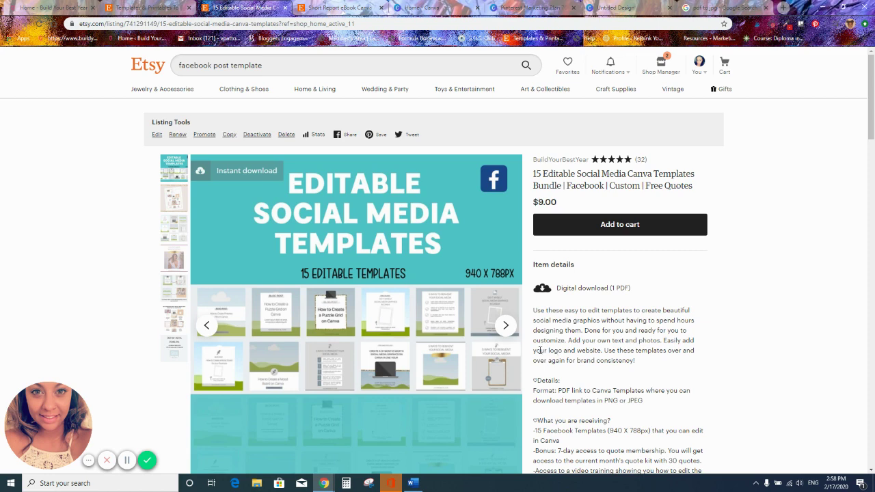
scroll(540, 350, down, 1)
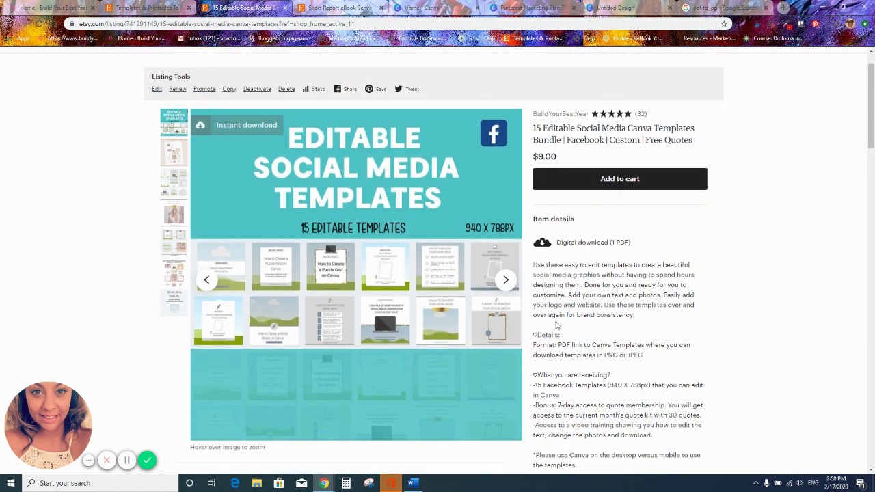
scroll(575, 326, down, 2)
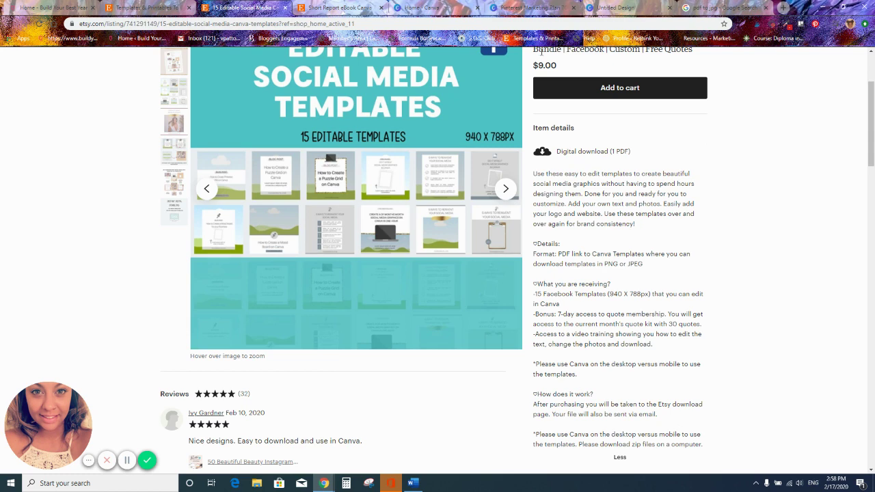
Step: Return to the weekly tasks design in Canva and move the logo from the page's lower corner onto the centre of the header photo
click(418, 8)
click(335, 7)
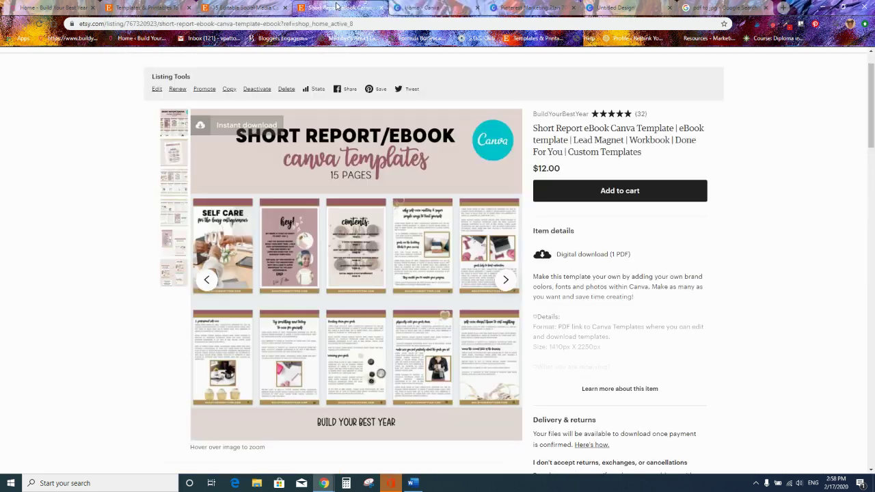
click(523, 6)
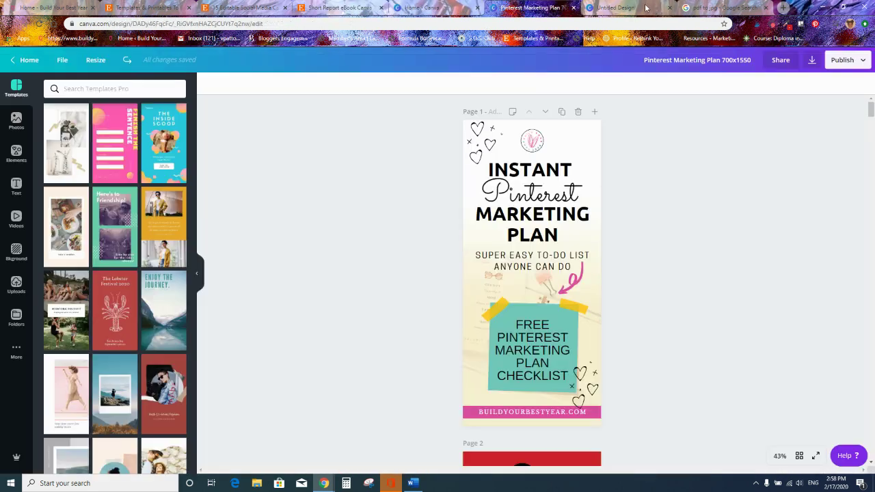
click(640, 5)
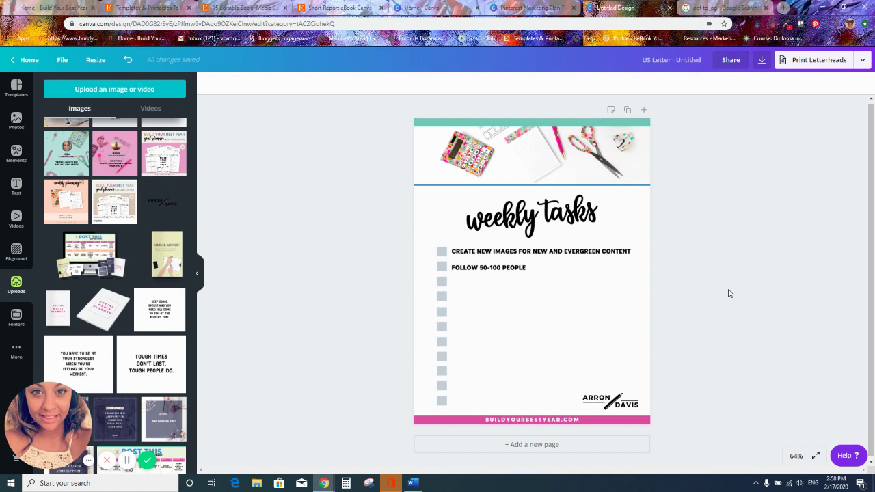
drag(609, 399, 524, 137)
click(759, 304)
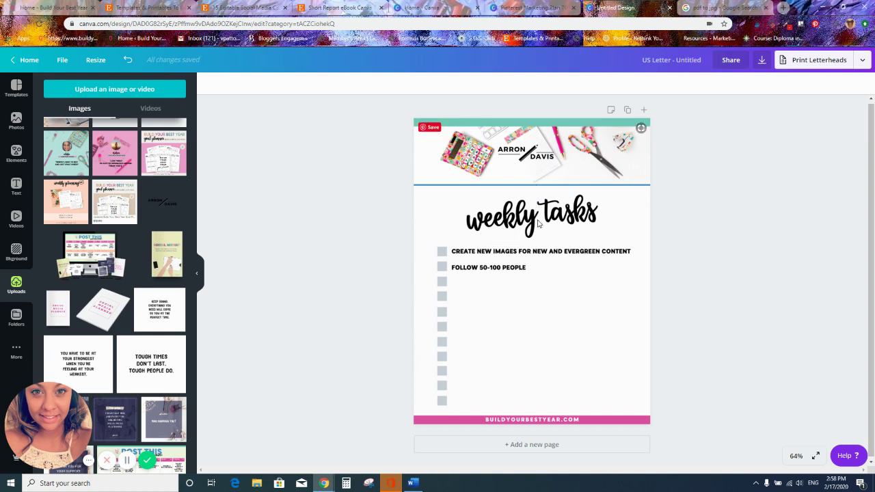
drag(538, 164, 537, 171)
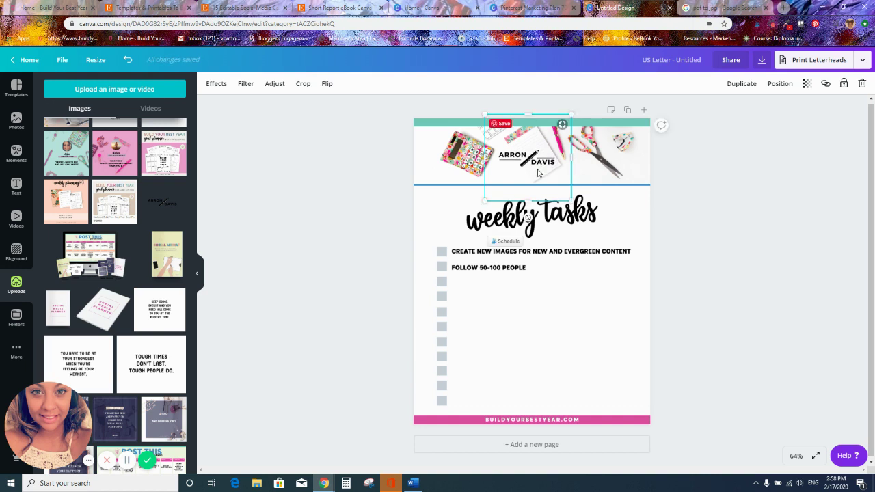